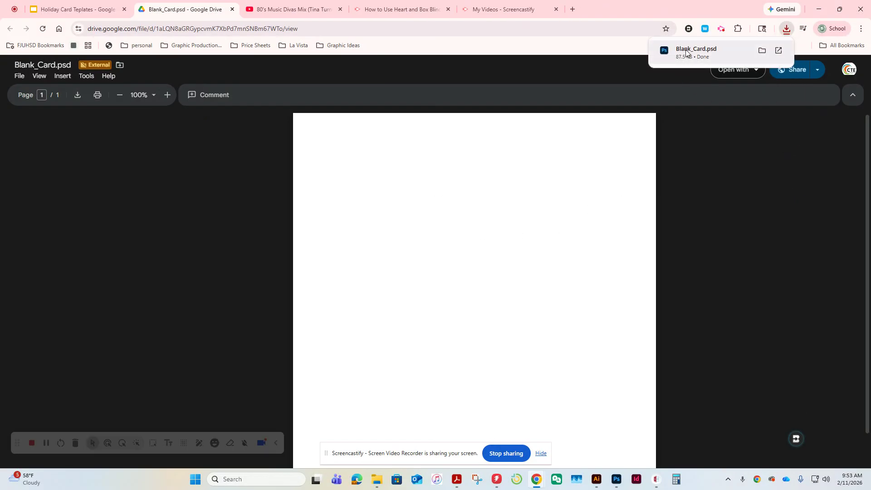
- Open the downloaded Blank_Card.psd in Photoshop and select the entire canvas
{"action": "left_click", "coordinate": [686, 54]}
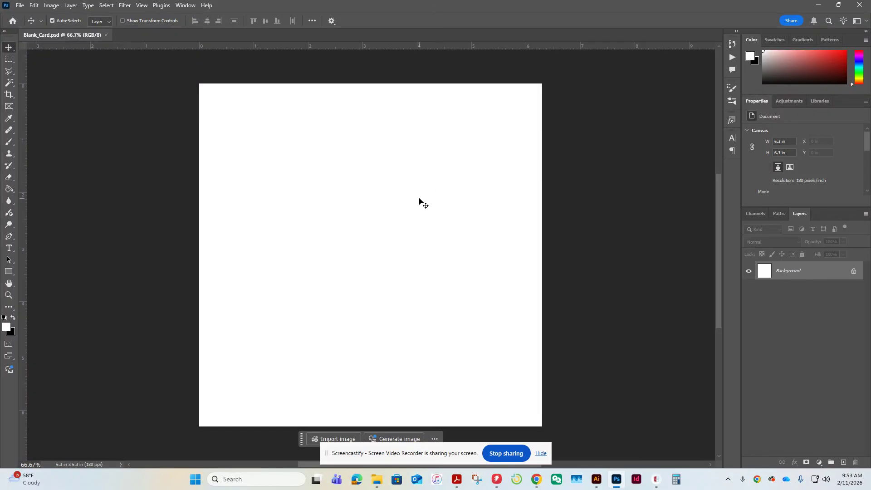
{"action": "key", "text": "ctrl+a"}
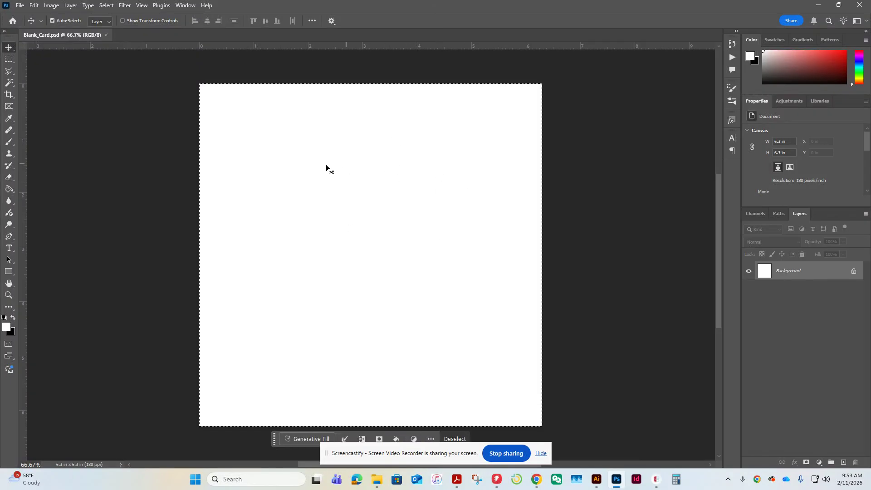
- Start Generate Image and choose the inspiration prompt "Woman with a deep gaze and afro-style hair"
{"action": "left_click", "coordinate": [34, 5]}
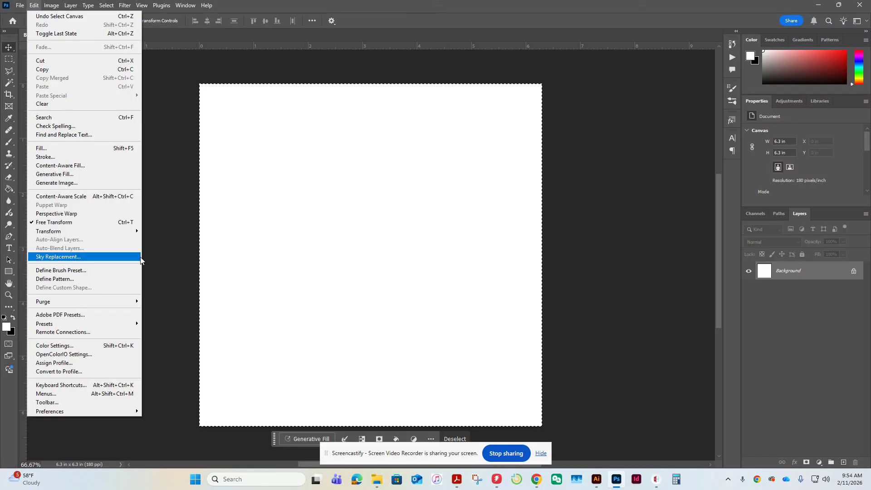
{"action": "left_click", "coordinate": [112, 184]}
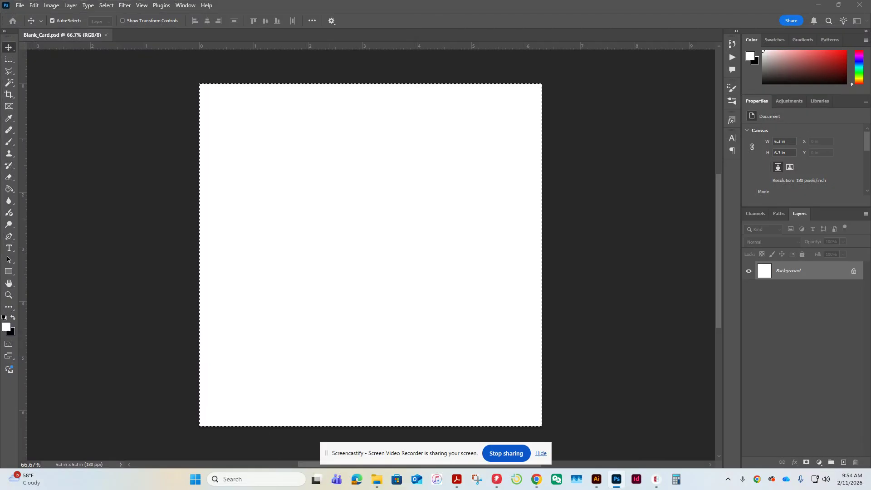
{"action": "left_click_drag", "start_coordinate": [687, 86], "coordinate": [436, 56]}
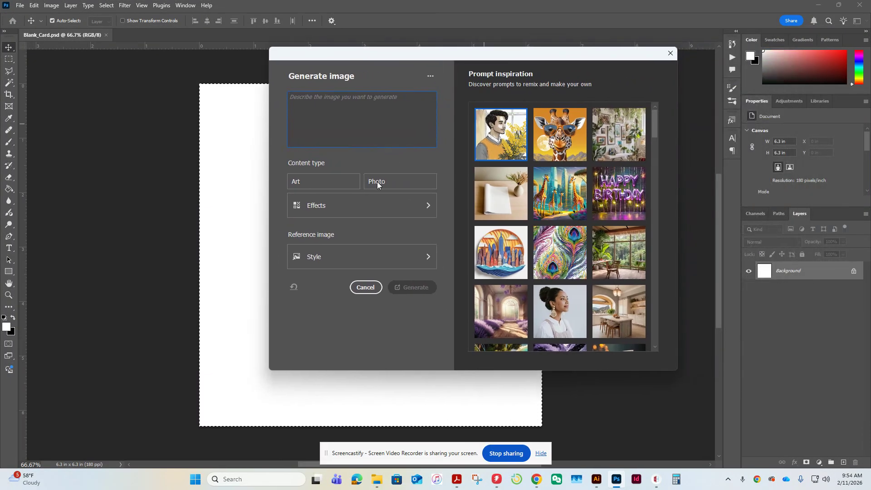
{"action": "scroll", "coordinate": [594, 200], "scroll_direction": "down", "scroll_amount": 5}
{"action": "scroll", "coordinate": [595, 200], "scroll_direction": "down", "scroll_amount": 8}
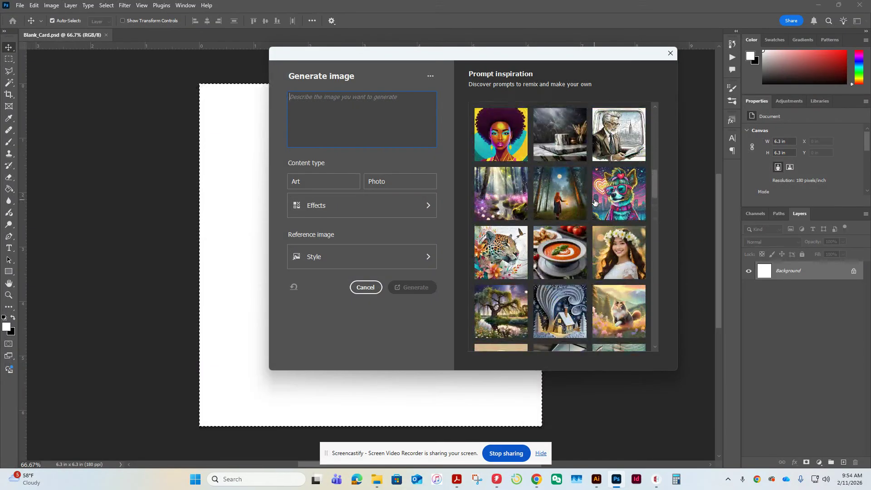
{"action": "left_click", "coordinate": [493, 135]}
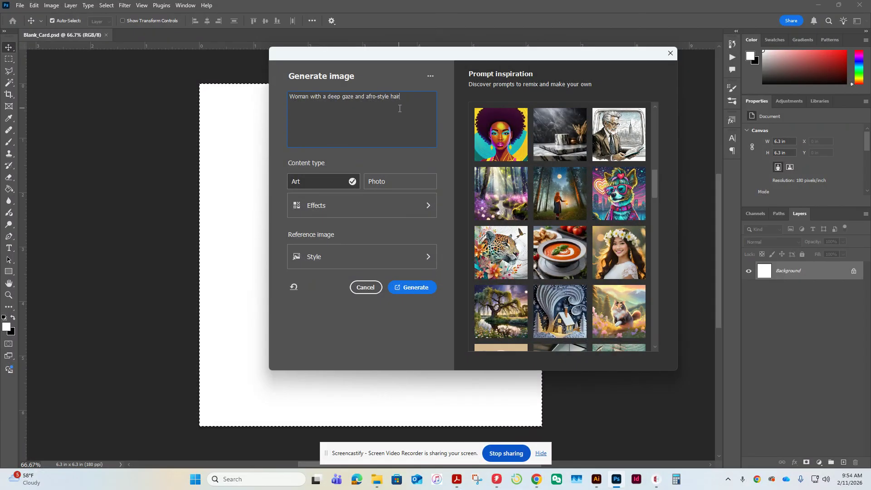
- Extend the prompt with "make this a valintines day card" and generate the image
{"action": "type", "text": "make this a valintine"}
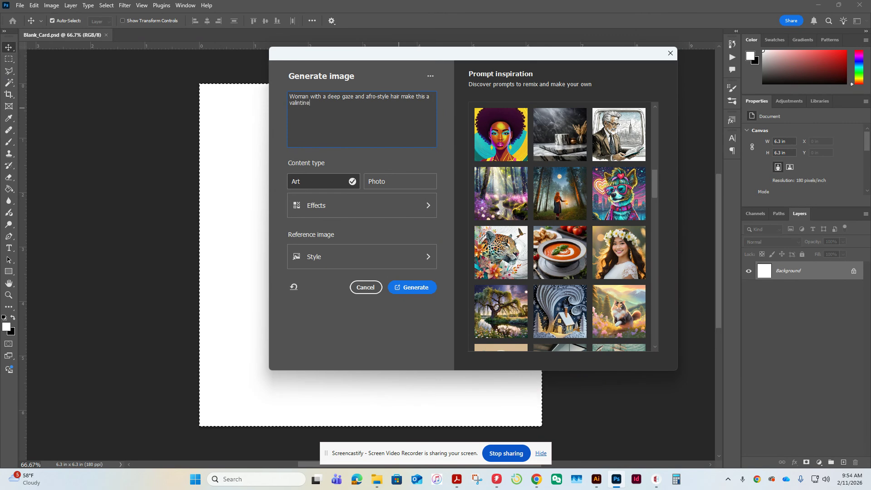
{"action": "type", "text": "s day card"}
{"action": "key", "text": "Return"}
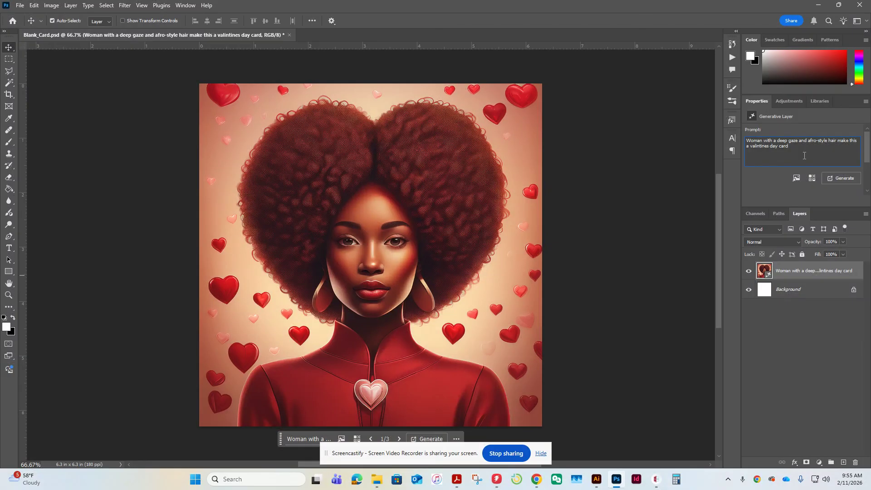
- Add "put her in a city street backgournd like NY Broadway with a love banner" to the generative layer's prompt and regenerate it
{"action": "type", "text": "her in a city street ba"}
{"action": "type", "text": "ckgournd like NY Br"}
{"action": "type", "text": "oadway with a lov"}
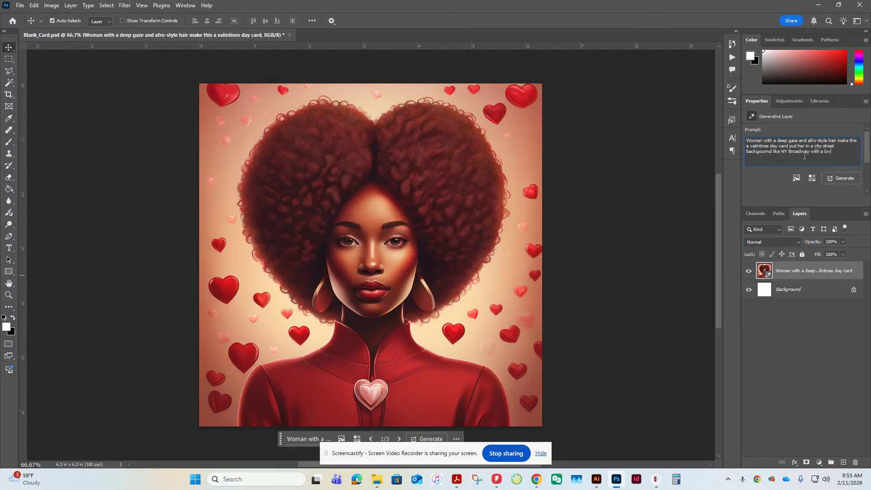
{"action": "type", "text": "e banner"}
{"action": "key", "text": "Return"}
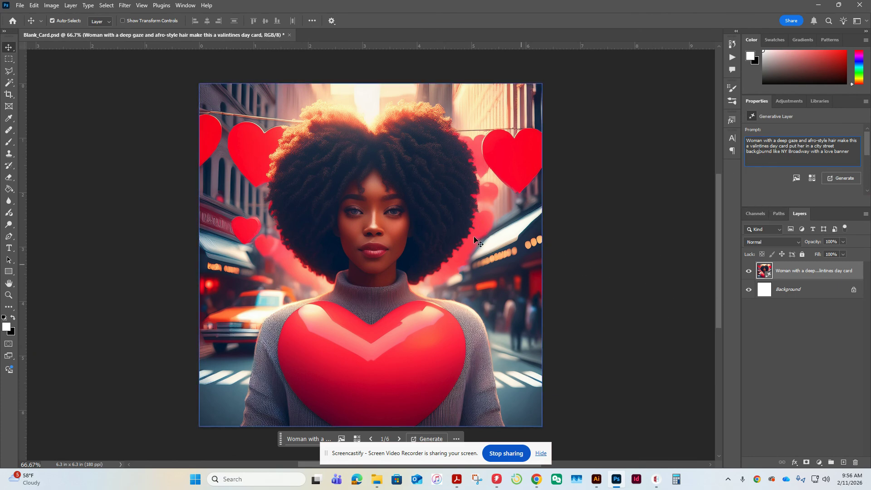
- Export the card artwork as a JPG named Blank_Card in the Downloads folder
{"action": "left_click", "coordinate": [19, 5]}
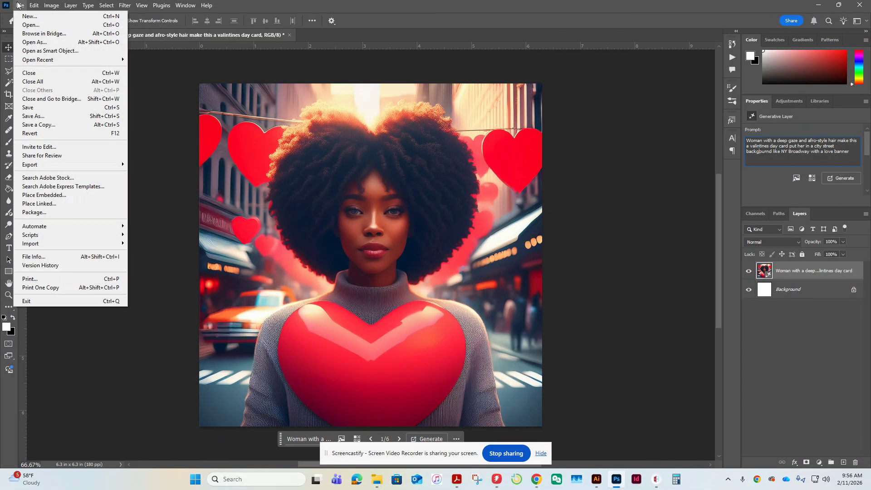
{"action": "mouse_move", "coordinate": [53, 166]}
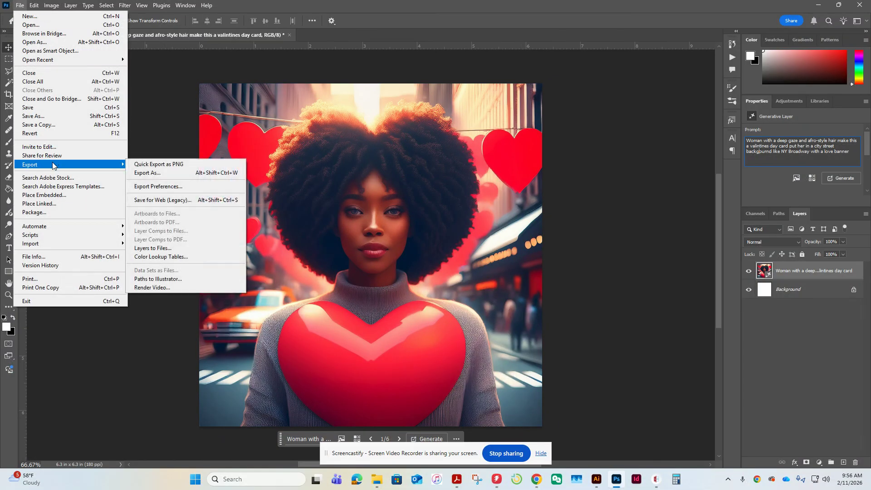
{"action": "left_click", "coordinate": [176, 175]}
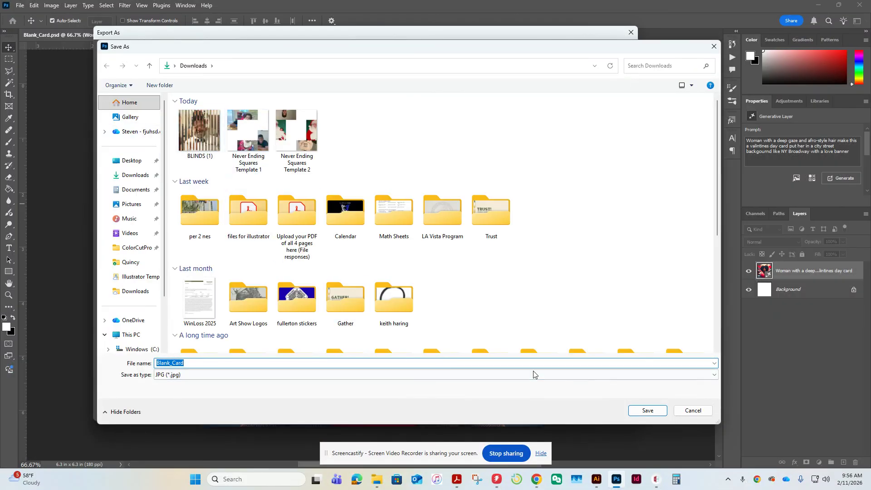
{"action": "left_click", "coordinate": [650, 411]}
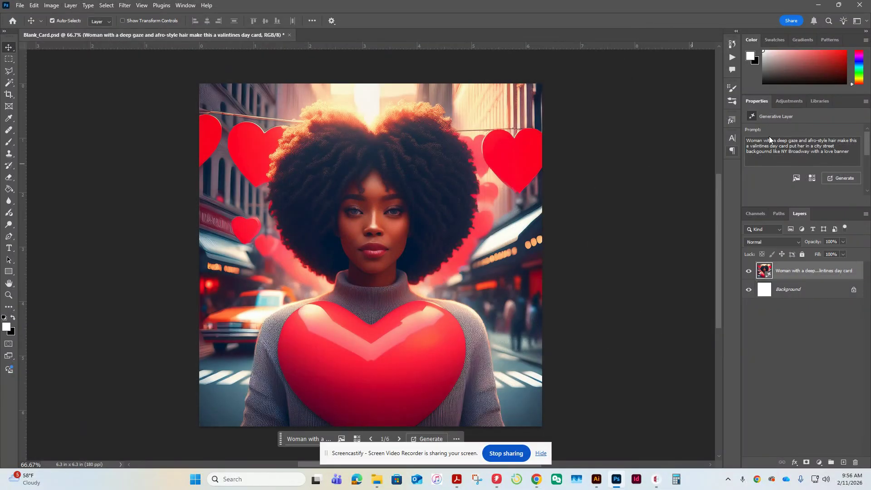
- Switch to the browser and open the Open Heart Illustrator template linked in the Holiday Card Teplates presentation
{"action": "left_click", "coordinate": [821, 7]}
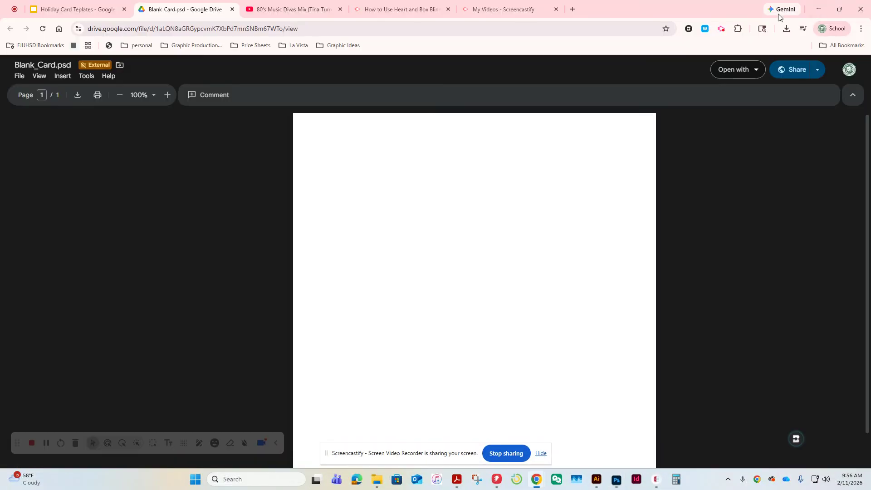
{"action": "left_click", "coordinate": [39, 9]}
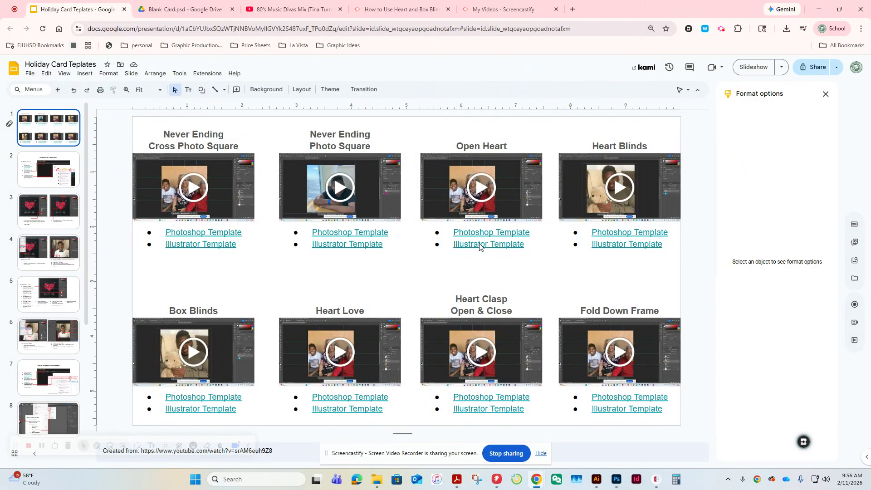
{"action": "left_click", "coordinate": [480, 246]}
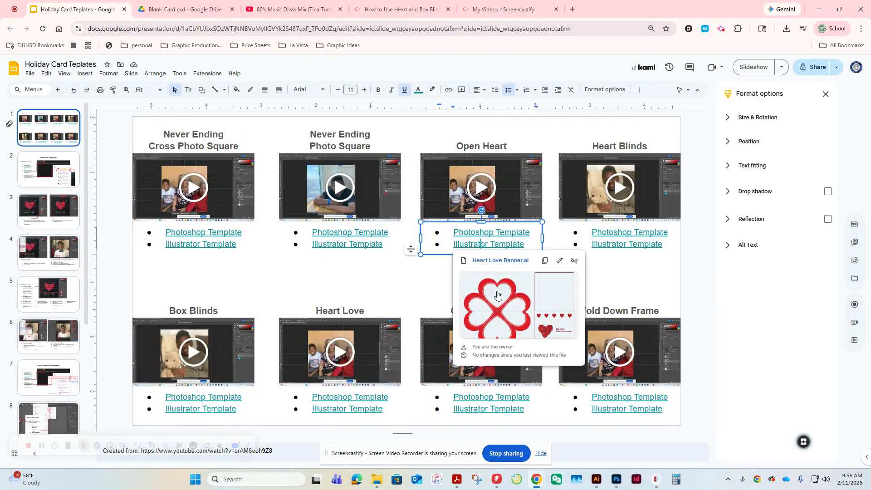
{"action": "left_click", "coordinate": [498, 295]}
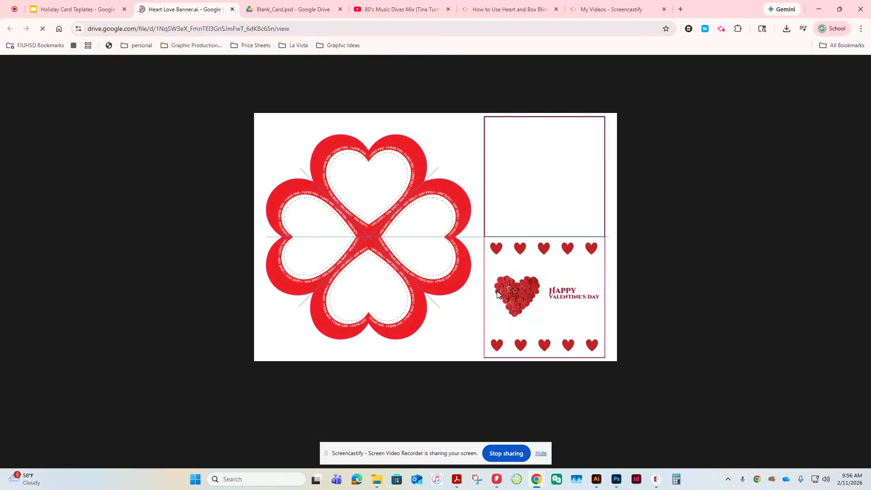
- Download Heart Love Banner.ai and open it in Illustrator
{"action": "left_click", "coordinate": [77, 97]}
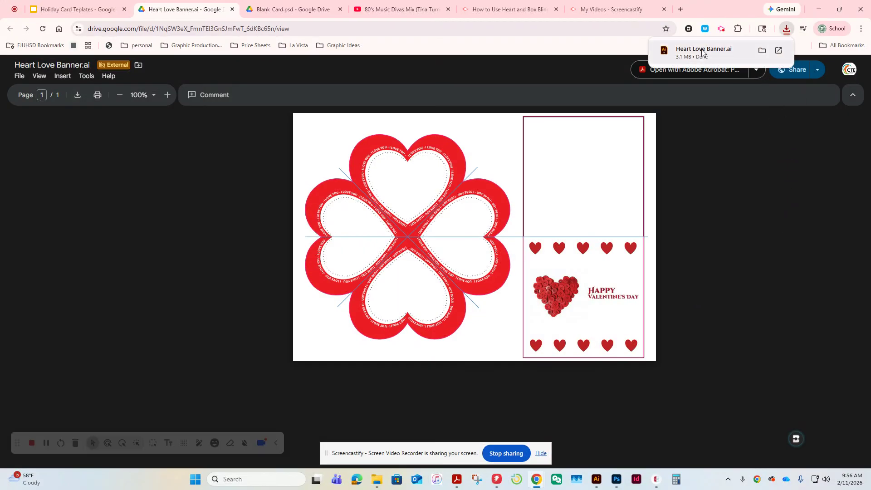
{"action": "left_click", "coordinate": [703, 51]}
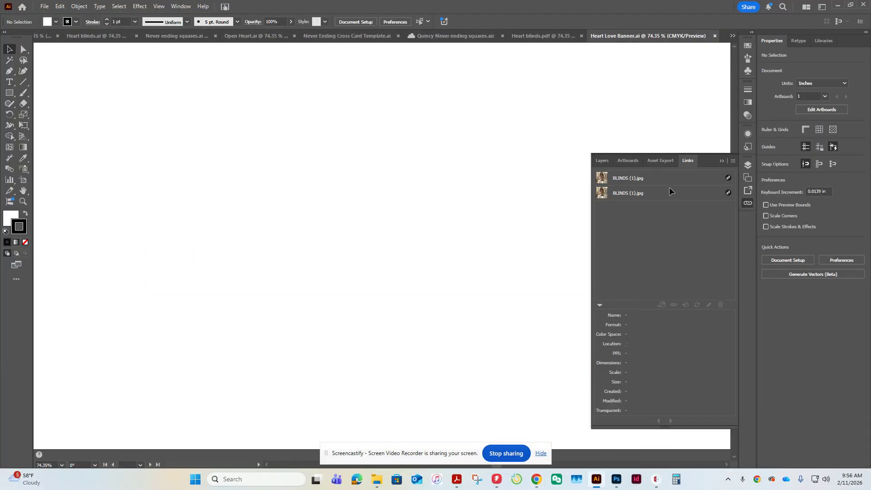
{"action": "left_click", "coordinate": [718, 161]}
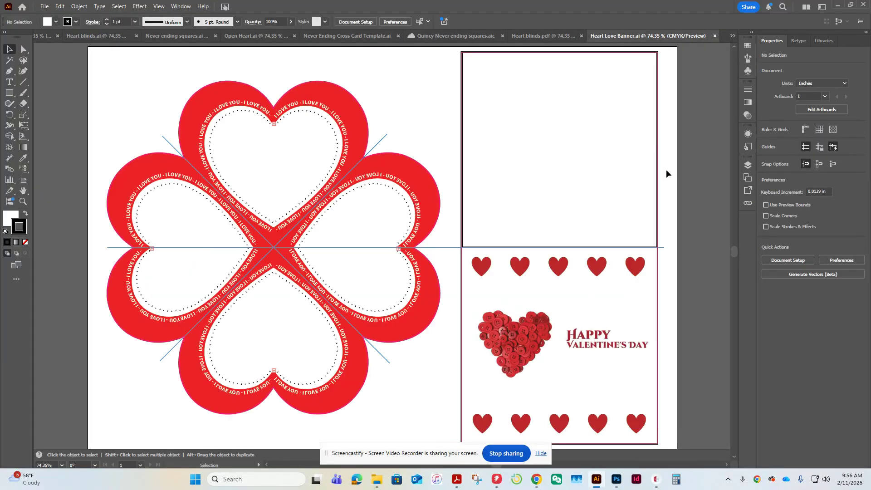
- Delete the empty black-outlined square above the Happy Valentine's Day cover and hide Layer 1
{"action": "left_click_drag", "start_coordinate": [454, 94], "coordinate": [675, 169]}
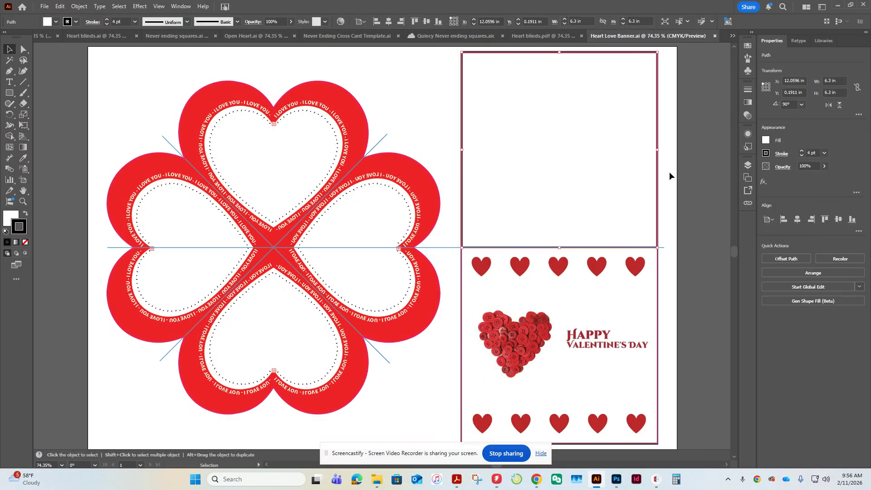
{"action": "left_click", "coordinate": [670, 172]}
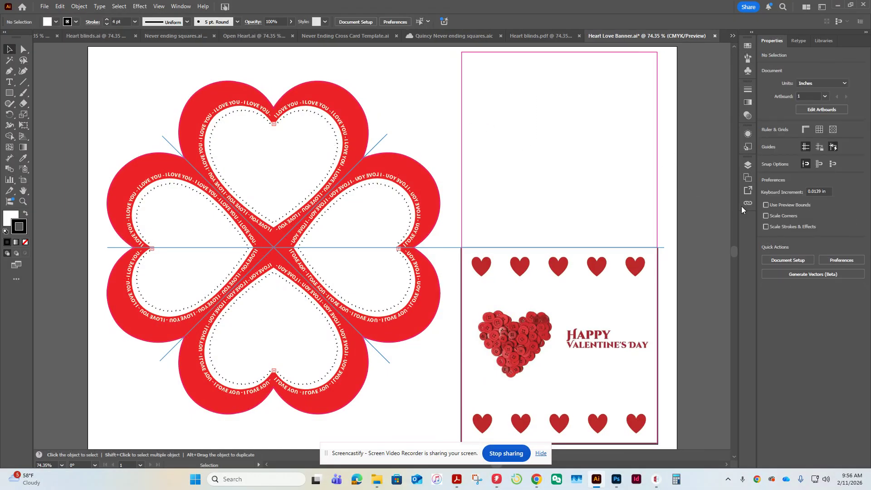
{"action": "left_click", "coordinate": [749, 178]}
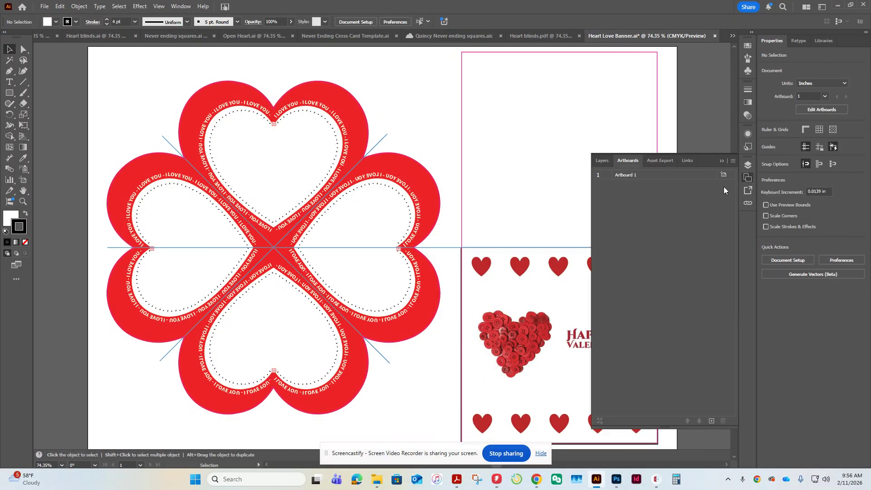
{"action": "left_click", "coordinate": [602, 162]}
{"action": "left_click", "coordinate": [599, 191]}
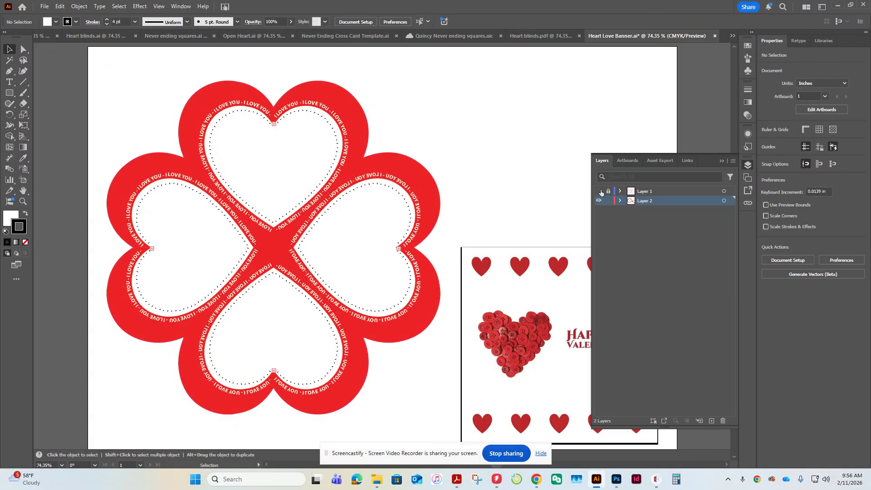
{"action": "left_click", "coordinate": [486, 321]}
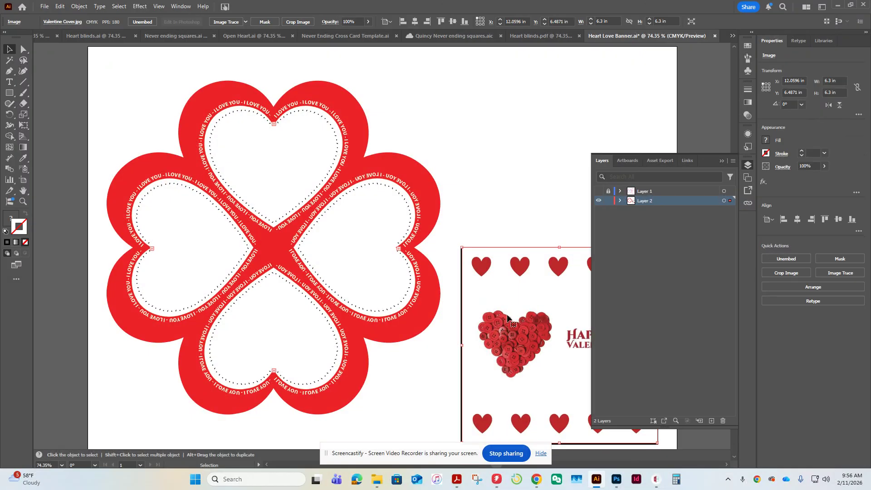
{"action": "left_click", "coordinate": [180, 7]}
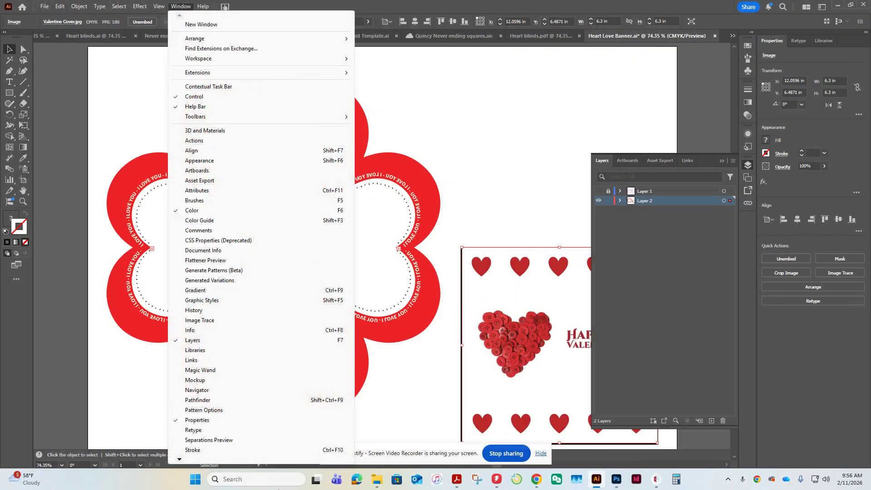
{"action": "left_click", "coordinate": [202, 350]}
{"action": "left_click", "coordinate": [231, 302]}
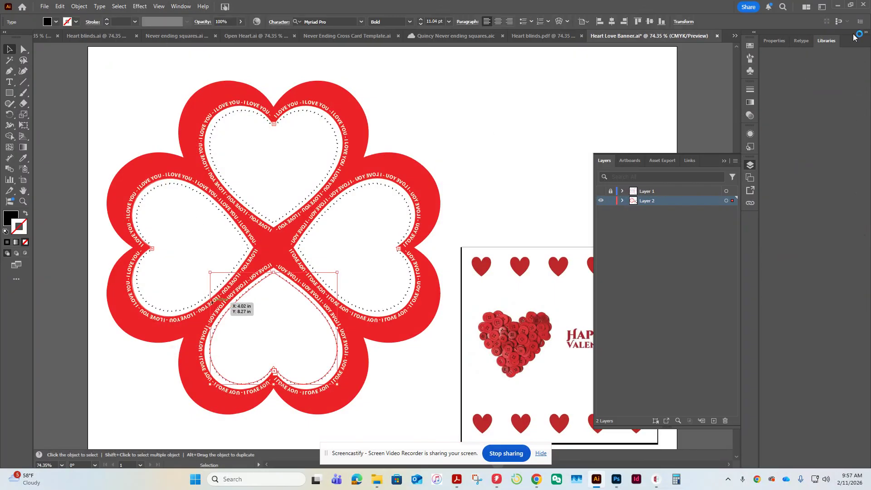
{"action": "left_click", "coordinate": [774, 40]}
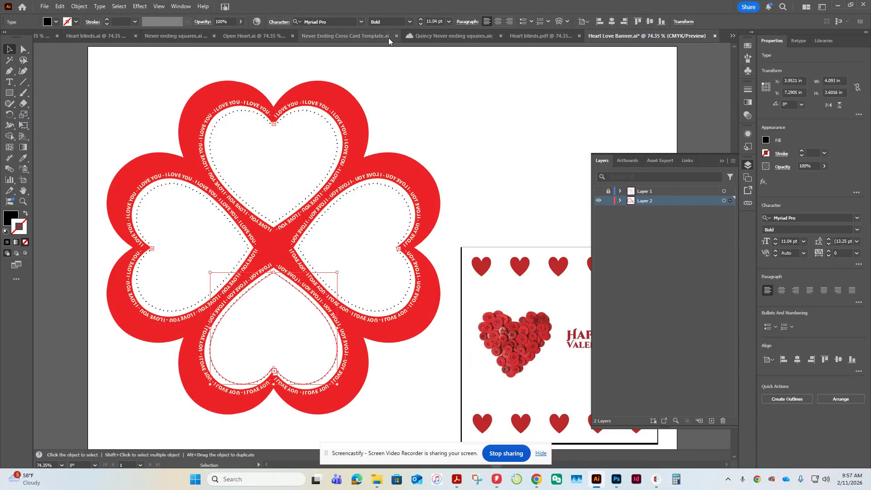
- Relink the Valentine Cover.jpg image to Blank_Card.jpg so it becomes the card cover, and collapse the Links panel
{"action": "left_click", "coordinate": [181, 6]}
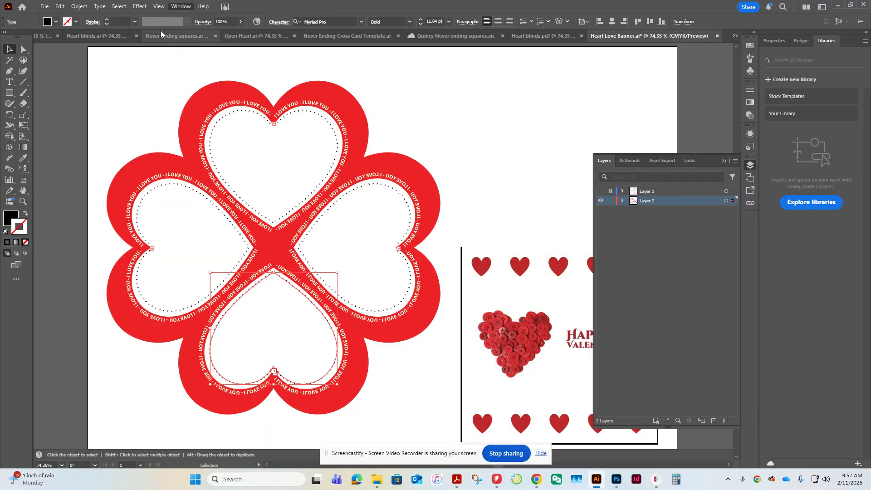
{"action": "left_click", "coordinate": [179, 7]}
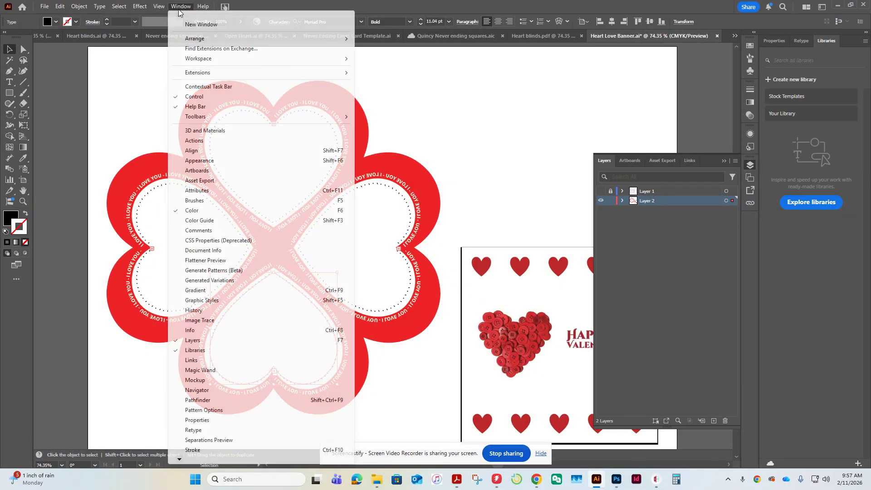
{"action": "left_click", "coordinate": [241, 361]}
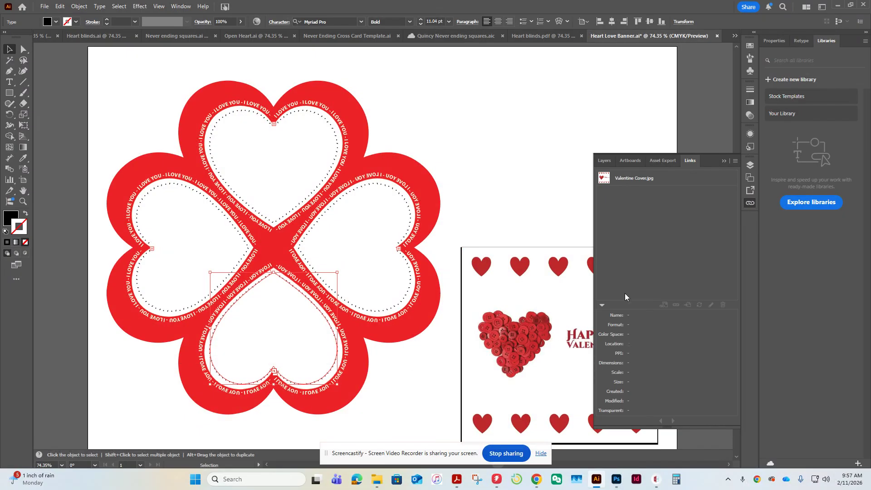
{"action": "left_click", "coordinate": [640, 178]}
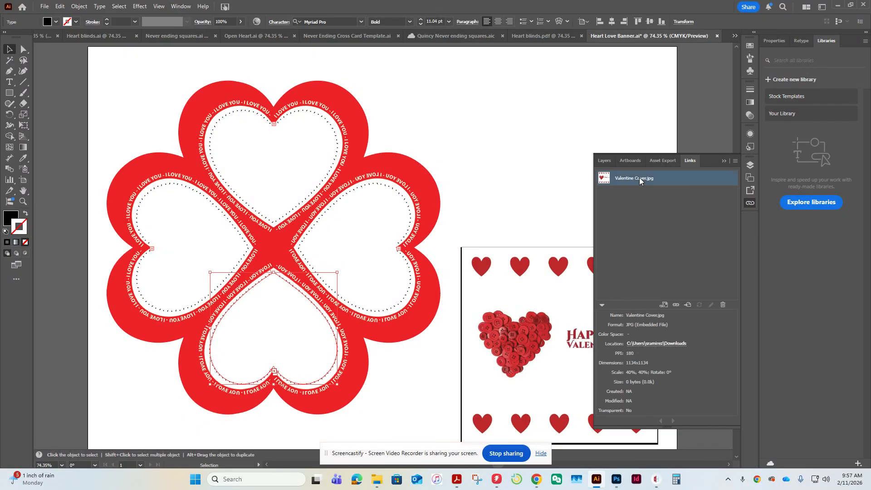
{"action": "left_click", "coordinate": [676, 304]}
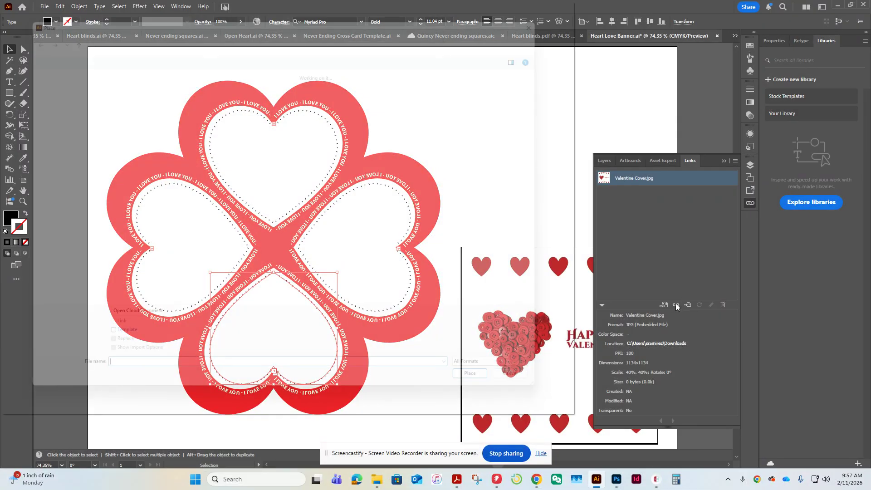
{"action": "double_click", "coordinate": [159, 93]}
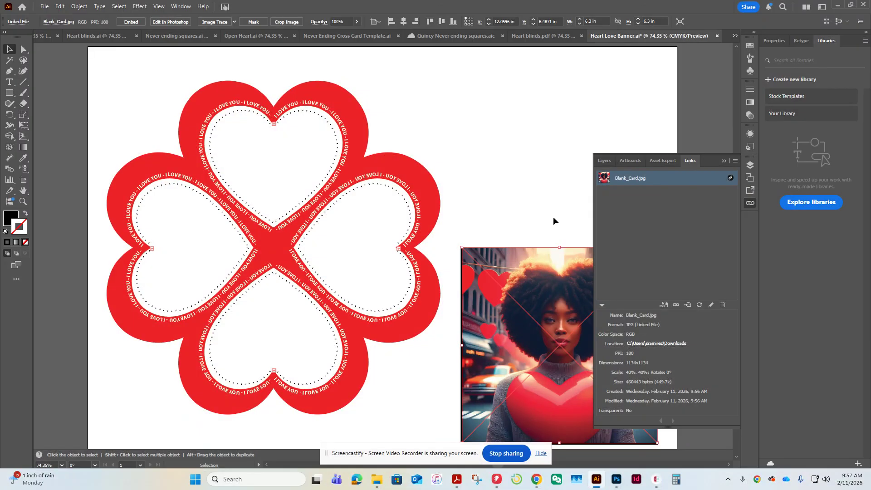
{"action": "left_click", "coordinate": [511, 181]}
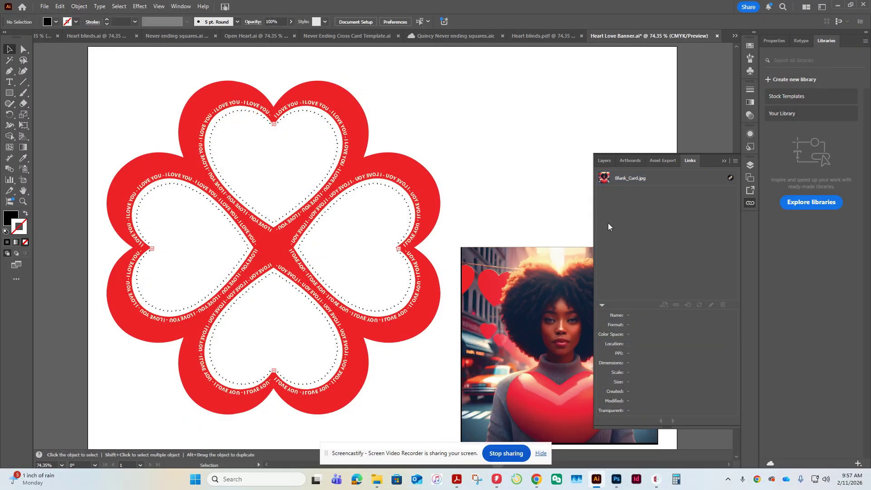
{"action": "left_click", "coordinate": [771, 45]}
{"action": "left_click", "coordinate": [722, 161]}
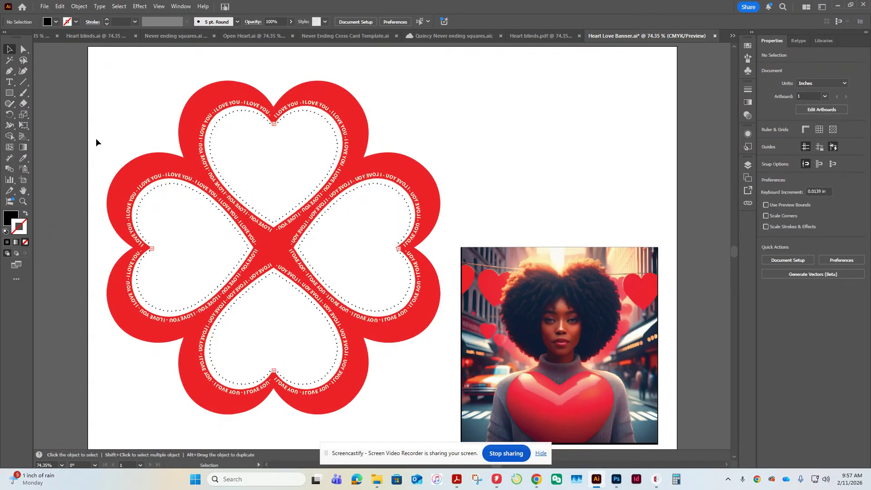
- Paint a small heart about 0.87 in wide and 0.64 in tall with the Paintbrush and place it inside the upper white heart
{"action": "key", "text": "b"}
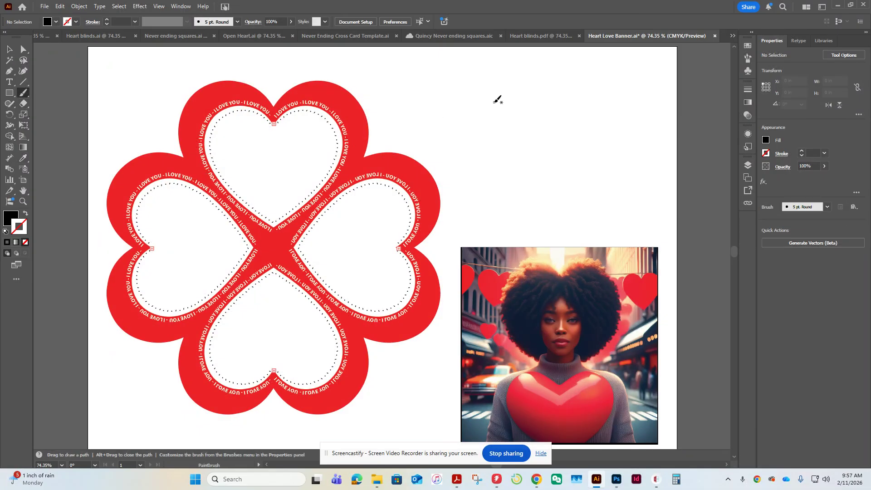
{"action": "mouse_move", "coordinate": [483, 108]}
{"action": "left_mouse_down"}
{"action": "mouse_move", "coordinate": [502, 114]}
{"action": "mouse_move", "coordinate": [506, 94]}
{"action": "left_mouse_up"}
{"action": "key", "text": "v"}
{"action": "mouse_move", "coordinate": [503, 113]}
{"action": "left_mouse_down"}
{"action": "mouse_move", "coordinate": [411, 157]}
{"action": "mouse_move", "coordinate": [284, 180]}
{"action": "left_mouse_up"}
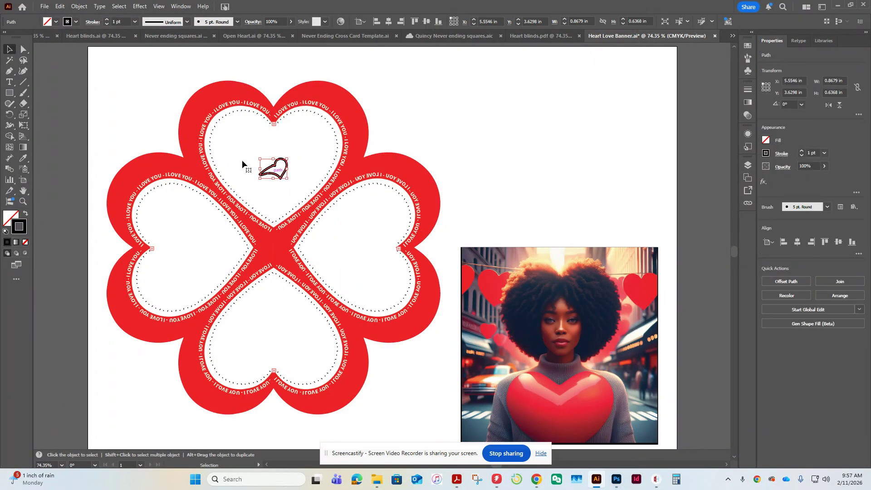
- Paint the letters I and U by hand on either side of the small heart in the upper white heart
{"action": "left_click", "coordinate": [24, 92]}
{"action": "mouse_move", "coordinate": [232, 138]}
{"action": "left_mouse_down"}
{"action": "mouse_move", "coordinate": [227, 158]}
{"action": "mouse_move", "coordinate": [242, 154]}
{"action": "mouse_move", "coordinate": [229, 135]}
{"action": "mouse_move", "coordinate": [237, 132]}
{"action": "left_mouse_up"}
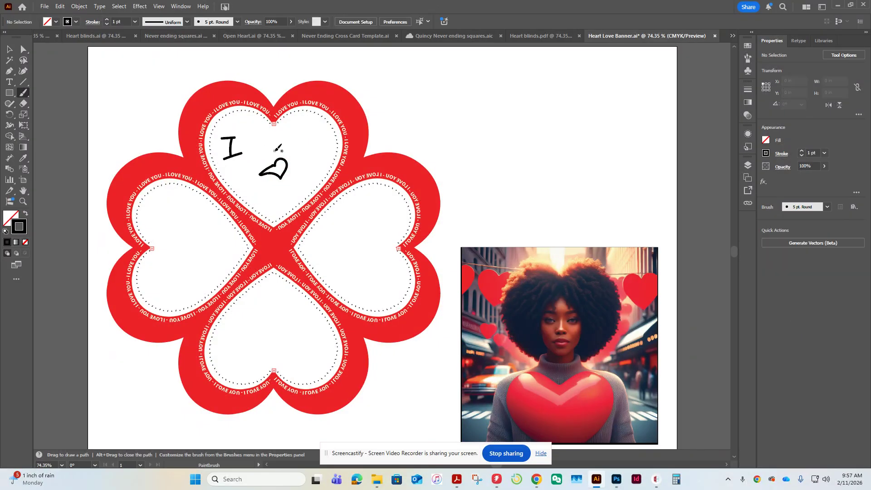
{"action": "mouse_move", "coordinate": [303, 143]}
{"action": "left_mouse_down"}
{"action": "mouse_move", "coordinate": [318, 155]}
{"action": "mouse_move", "coordinate": [326, 138]}
{"action": "left_mouse_up"}
- Move the small hand-drawn heart slightly up and toward the letter I, then deselect everything
{"action": "left_click", "coordinate": [9, 50]}
{"action": "left_click_drag", "start_coordinate": [229, 156], "coordinate": [230, 159]}
{"action": "key", "text": "ctrl+z"}
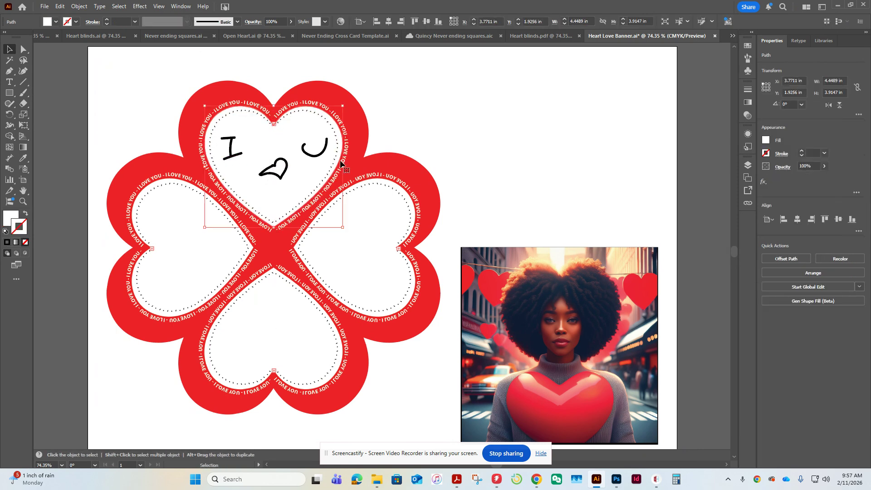
{"action": "left_click", "coordinate": [427, 129]}
{"action": "left_click_drag", "start_coordinate": [279, 179], "coordinate": [273, 173]}
{"action": "left_click", "coordinate": [230, 147]}
{"action": "left_click", "coordinate": [429, 121]}
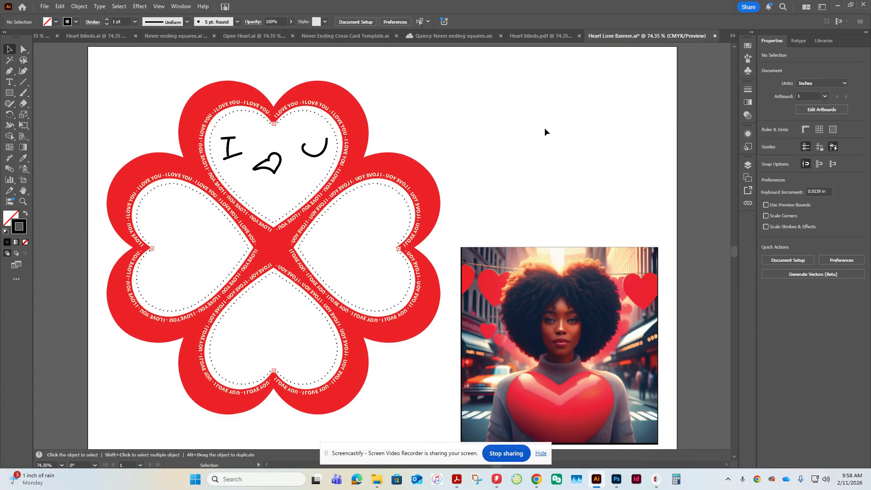
- Save the document on the computer as an Adobe PDF named Heart Love Banner in Downloads, using the High Quality Print preset
{"action": "left_click", "coordinate": [48, 8]}
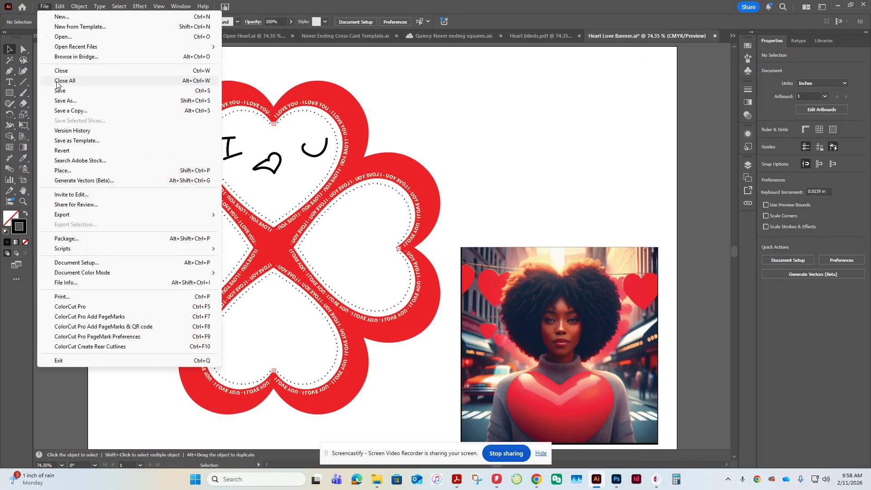
{"action": "left_click", "coordinate": [73, 103]}
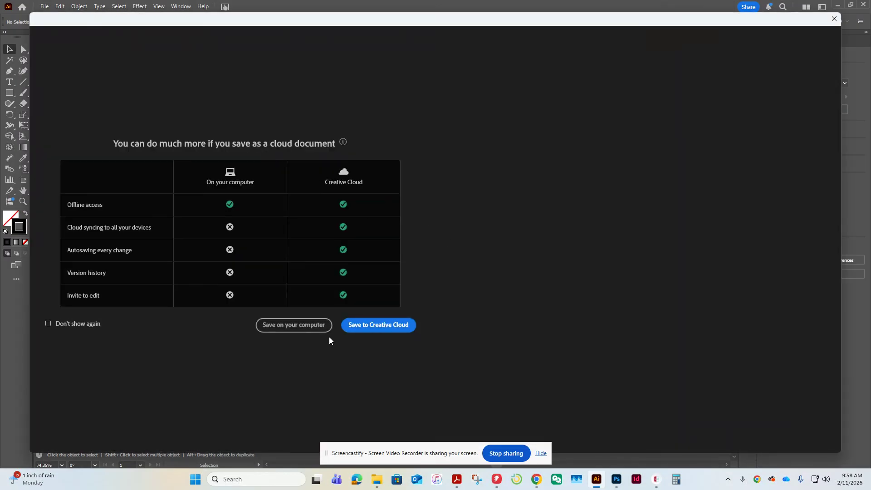
{"action": "left_click", "coordinate": [300, 326]}
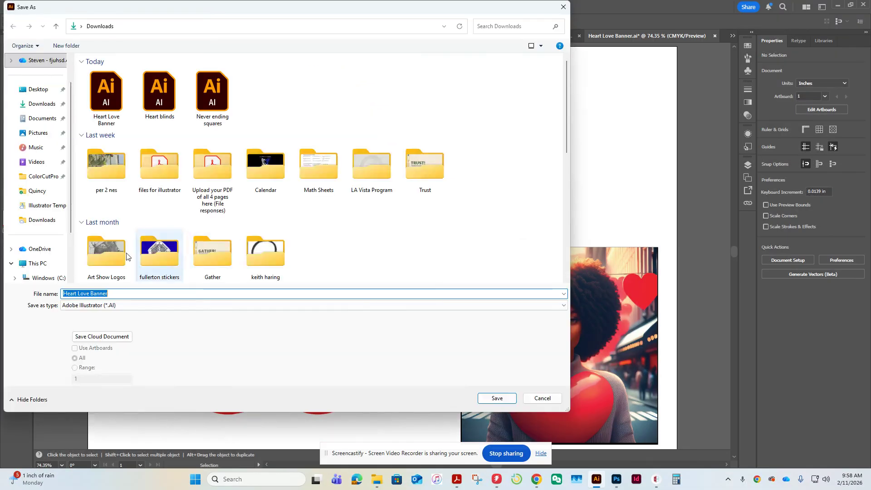
{"action": "left_click", "coordinate": [160, 304]}
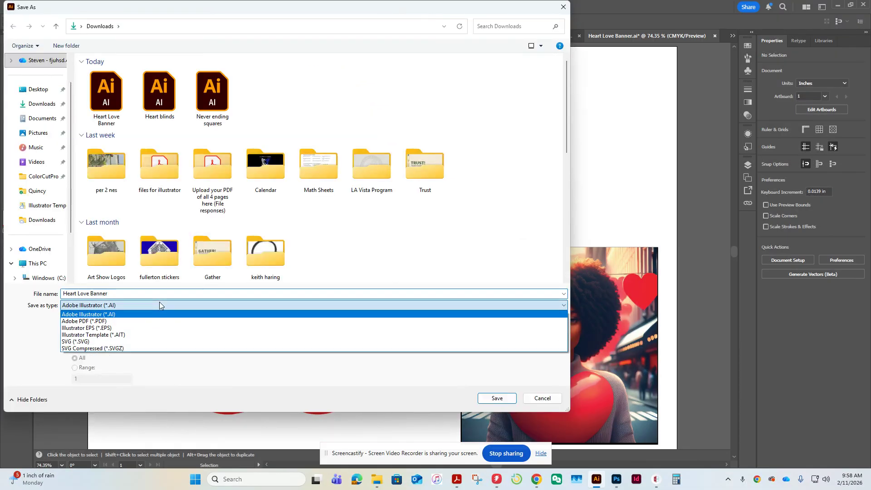
{"action": "left_click", "coordinate": [137, 323]}
{"action": "left_click", "coordinate": [498, 399]}
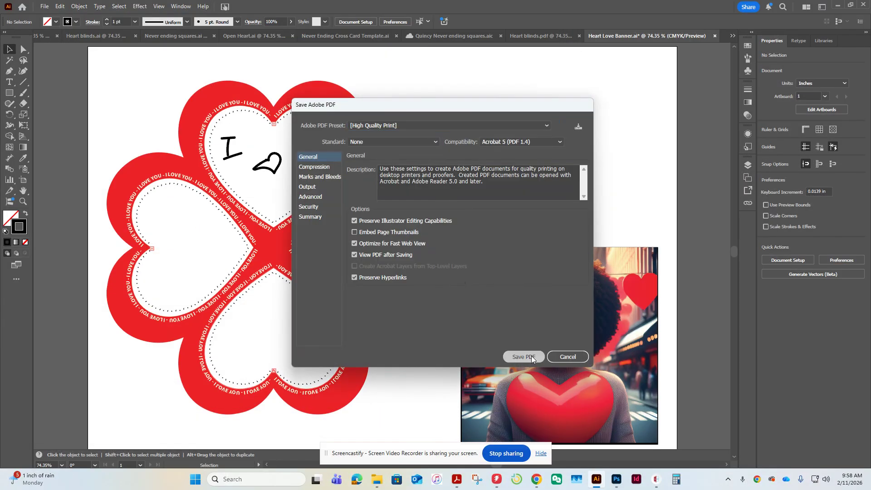
{"action": "left_click", "coordinate": [532, 357]}
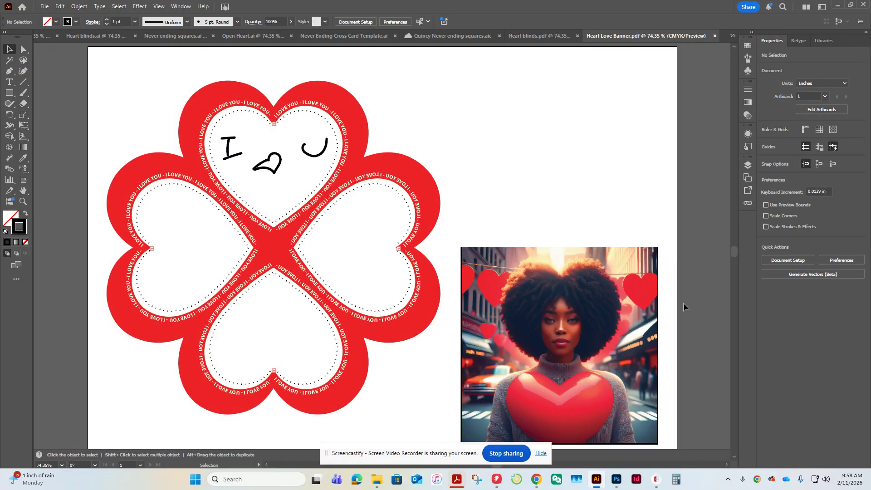
- Save the document to Creative Cloud as Heart Love Banner followed by the owner's last name
{"action": "left_click", "coordinate": [45, 6]}
{"action": "left_click", "coordinate": [73, 103]}
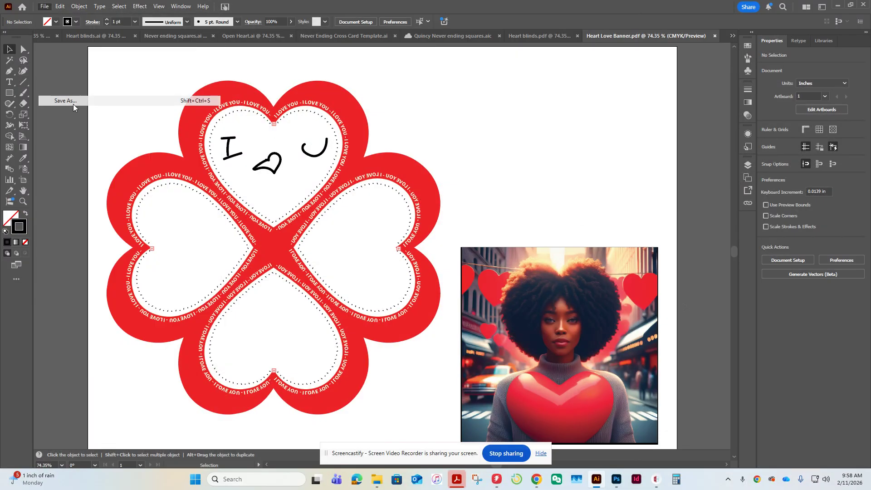
{"action": "left_click", "coordinate": [380, 332]}
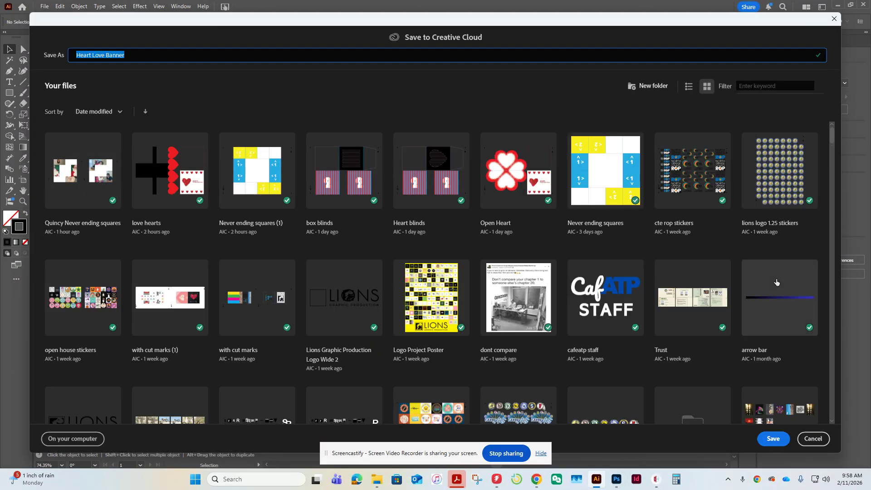
{"action": "key", "text": "Left"}
{"action": "key", "text": "End"}
{"action": "type", "text": "Ramire"}
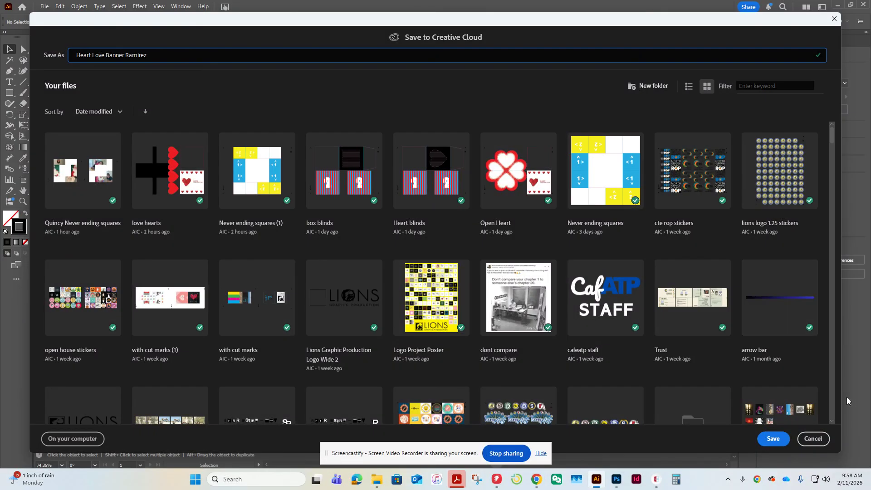
{"action": "left_click", "coordinate": [772, 445]}
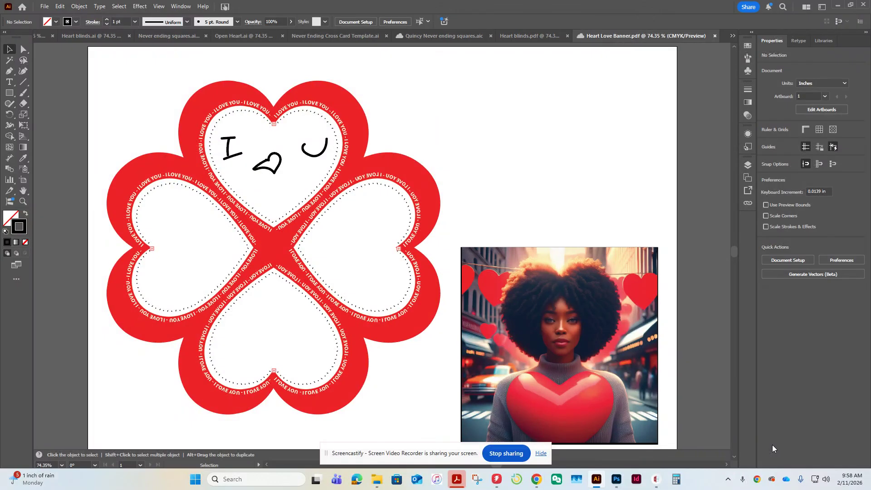